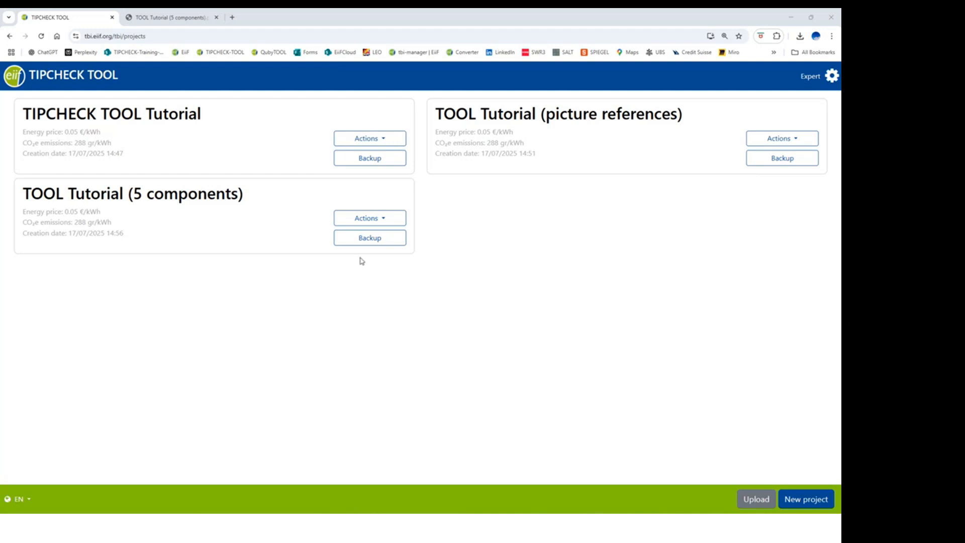
Step: Create a new Inspection project and begin filling in its Project properties form
{"action": "left_click", "coordinate": [803, 500]}
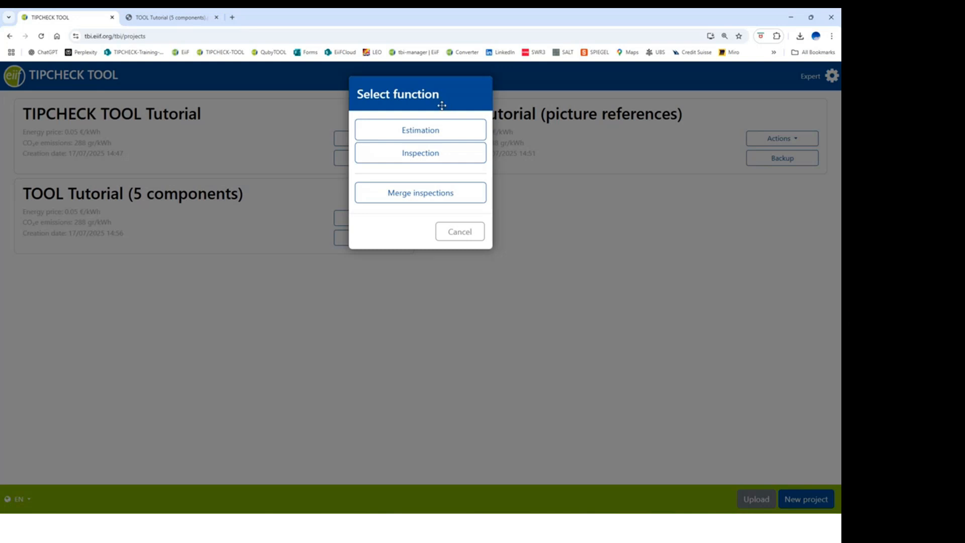
{"action": "left_click", "coordinate": [422, 158]}
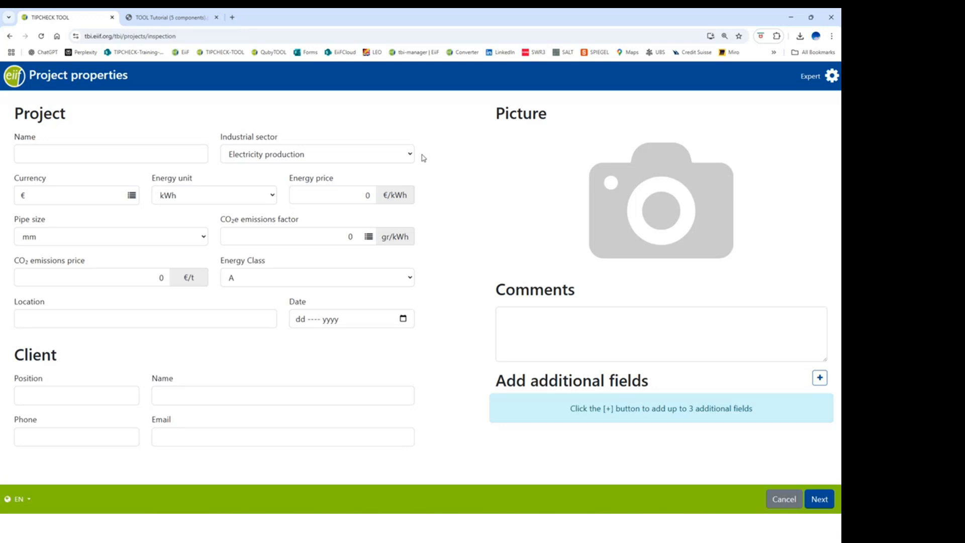
{"action": "left_click", "coordinate": [126, 157]}
Step: Name the project 'Tutorial start a project' and set its industrial sector to Food
{"action": "type", "text": "Tutorial start a project"}
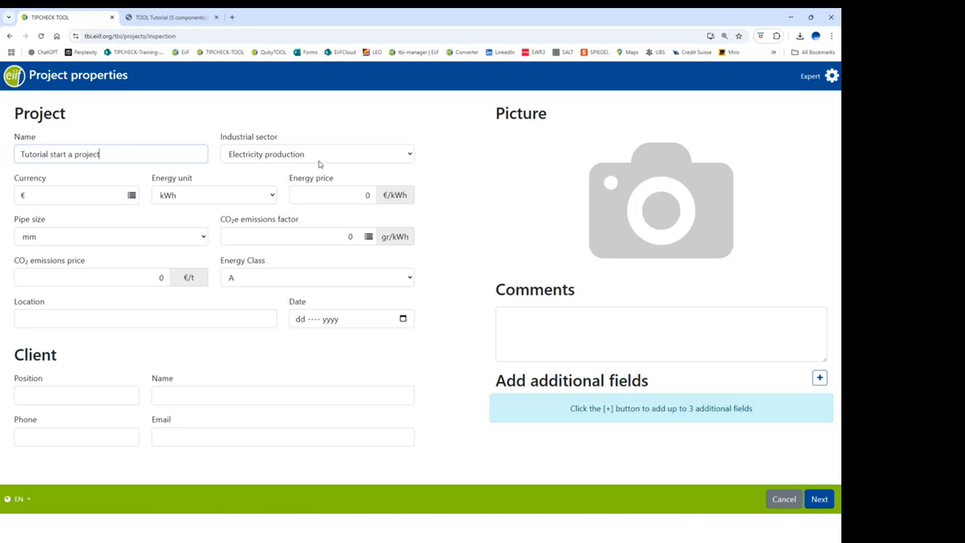
{"action": "left_click", "coordinate": [409, 156]}
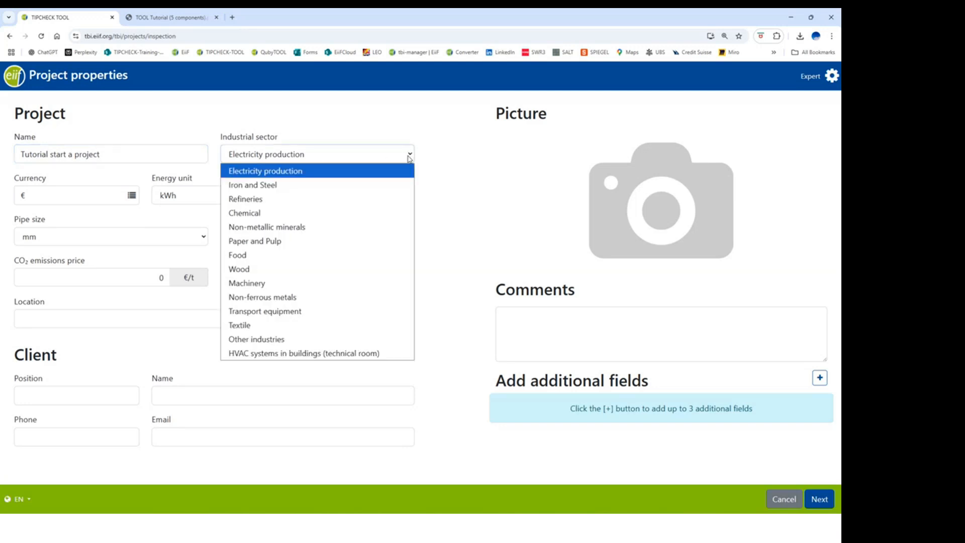
{"action": "left_click", "coordinate": [264, 255]}
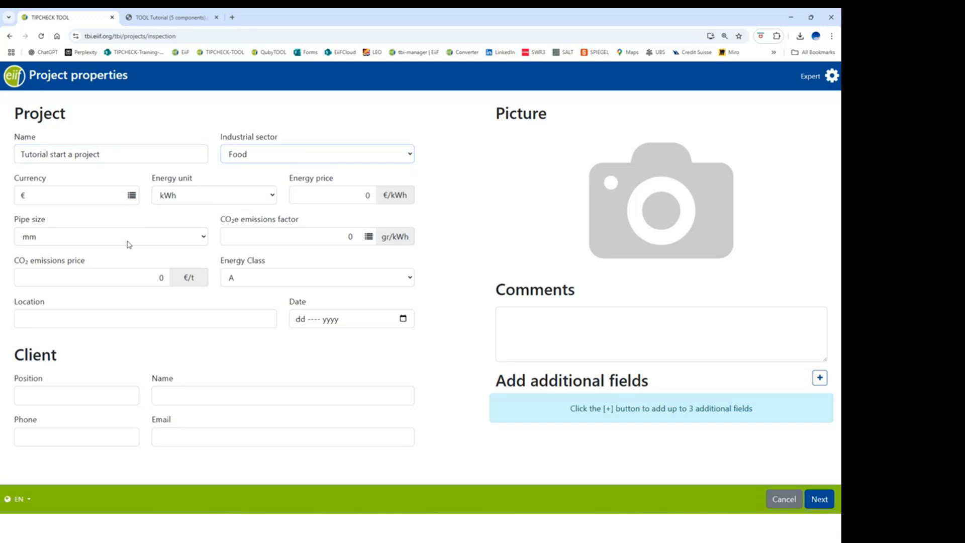
{"action": "left_click", "coordinate": [132, 196]}
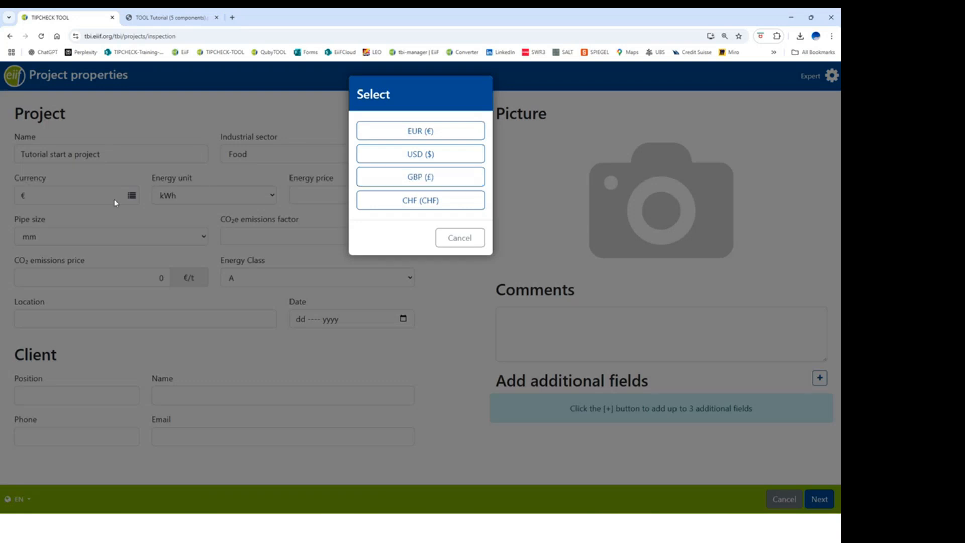
Step: Try CHF and a custom 'CCY' currency, then settle on EUR (€)
{"action": "left_click", "coordinate": [421, 201]}
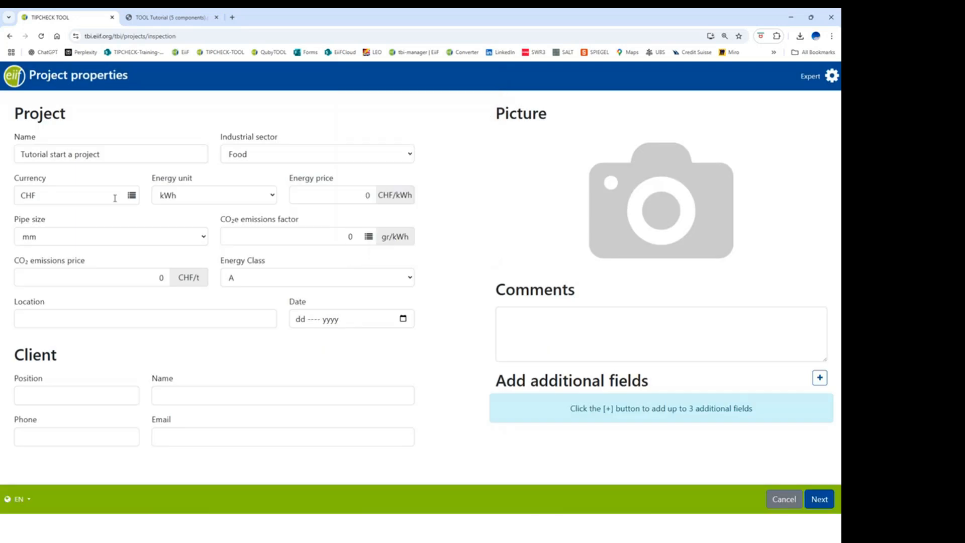
{"action": "left_click_drag", "start_coordinate": [37, 196], "coordinate": [1, 197]}
{"action": "type", "text": "CCY"}
{"action": "left_click", "coordinate": [133, 196]}
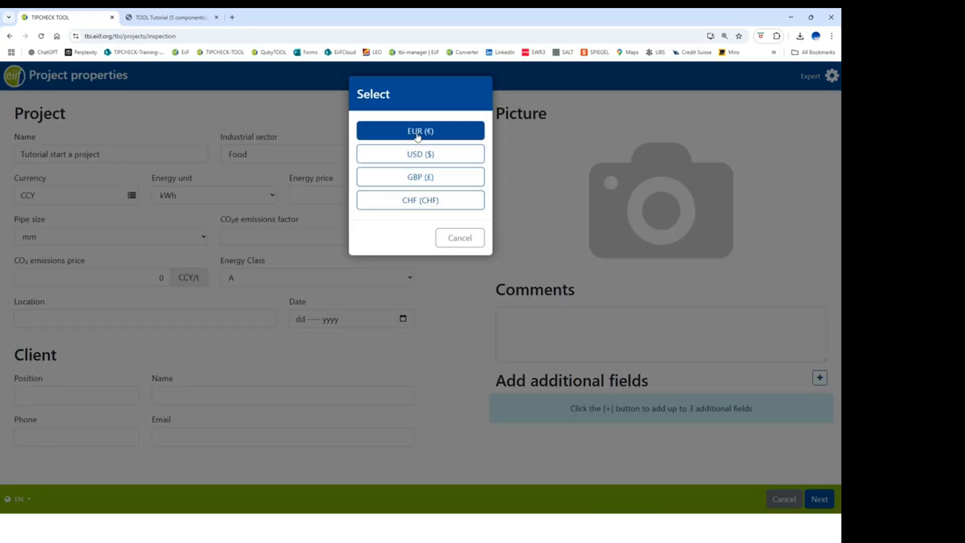
{"action": "left_click", "coordinate": [419, 132]}
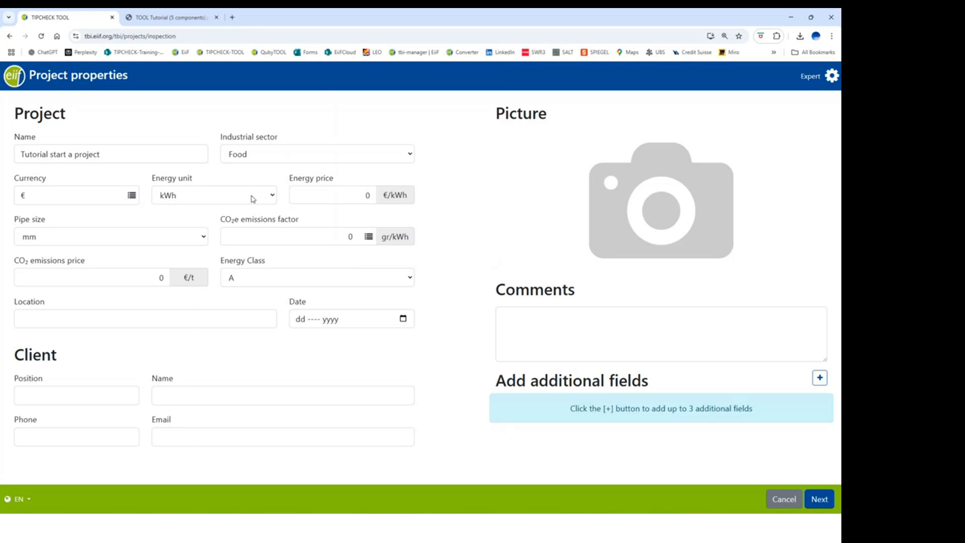
Step: Try m³ (Natural Gas) as energy unit, then switch back to kWh
{"action": "left_click", "coordinate": [273, 196]}
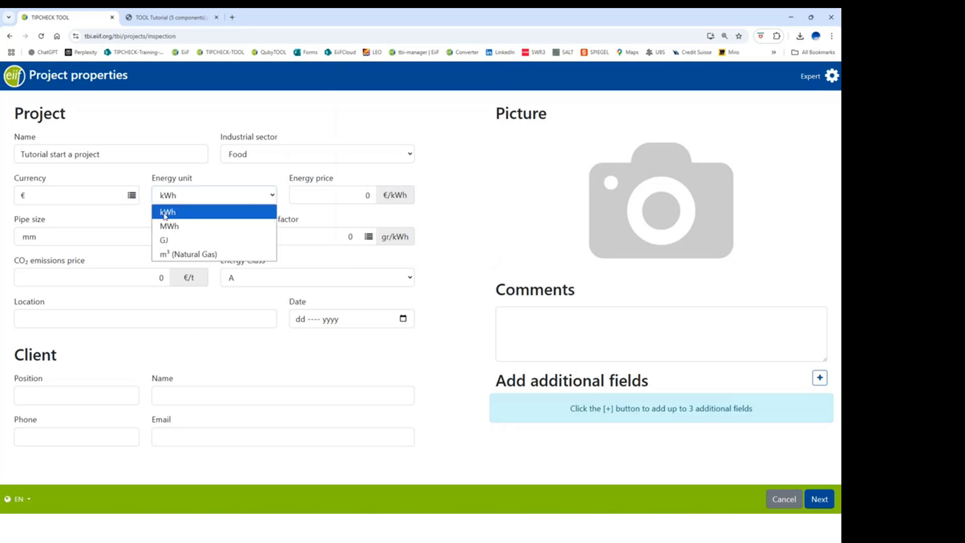
{"action": "left_click", "coordinate": [170, 256]}
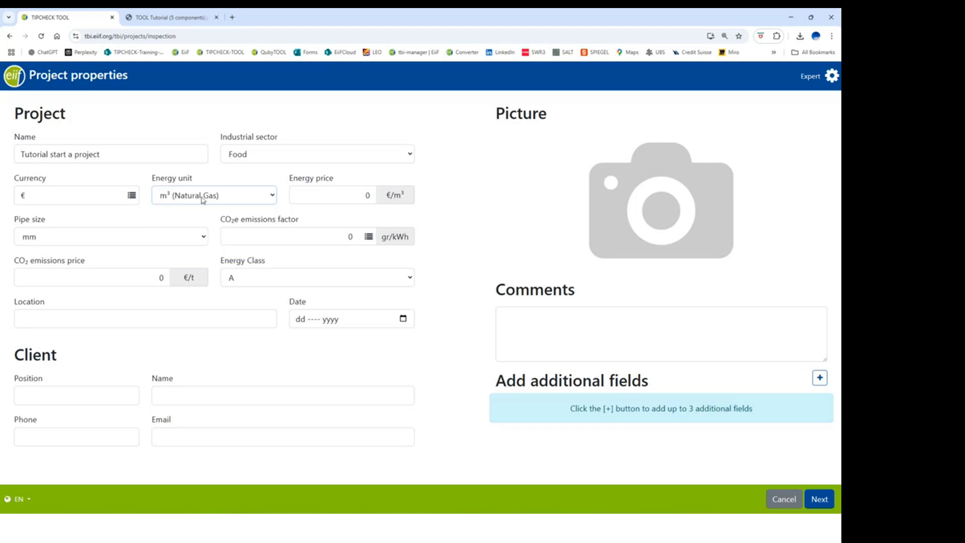
{"action": "left_click", "coordinate": [273, 199]}
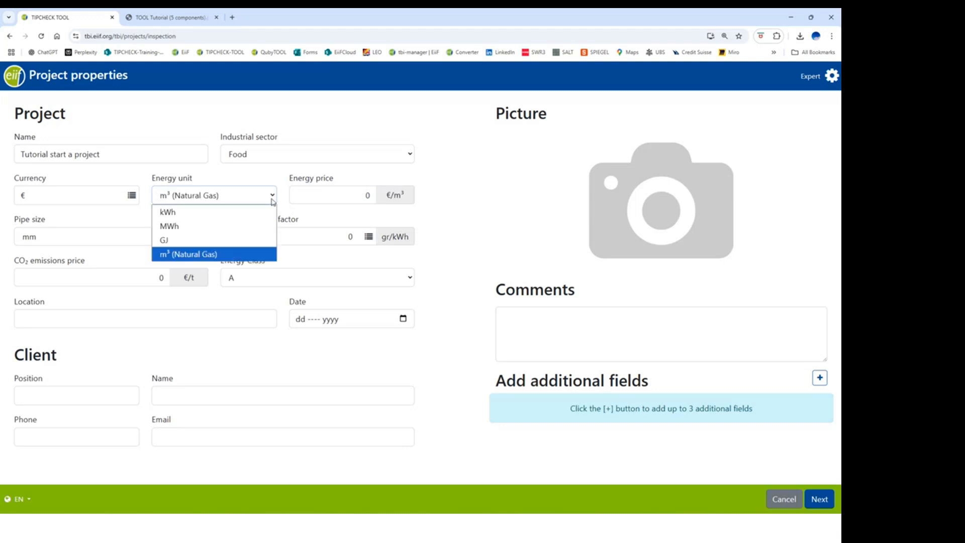
{"action": "left_click", "coordinate": [190, 211]}
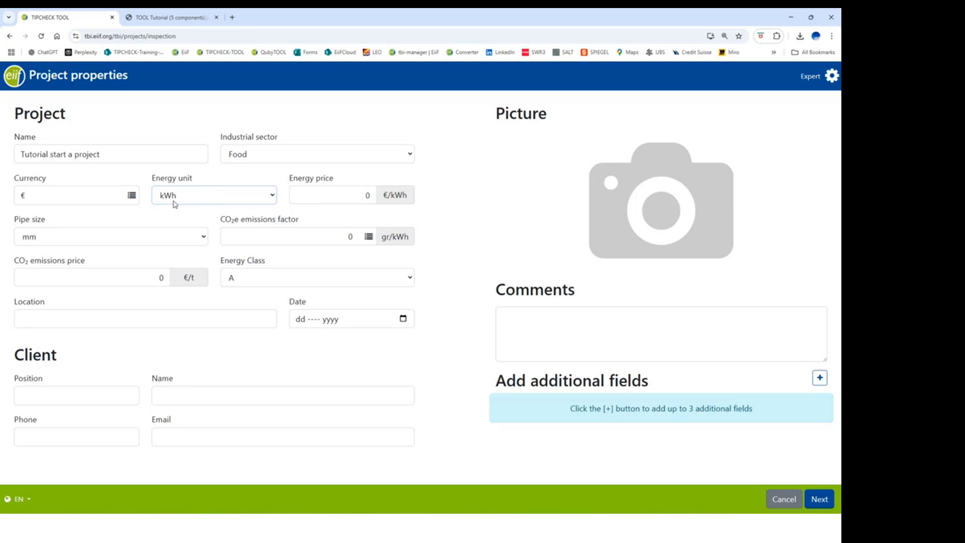
Step: Set the energy price to 0.05 €/kWh and measure pipe sizes in DN
{"action": "left_click", "coordinate": [369, 196]}
{"action": "type", "text": "0.05."}
{"action": "left_click", "coordinate": [203, 239]}
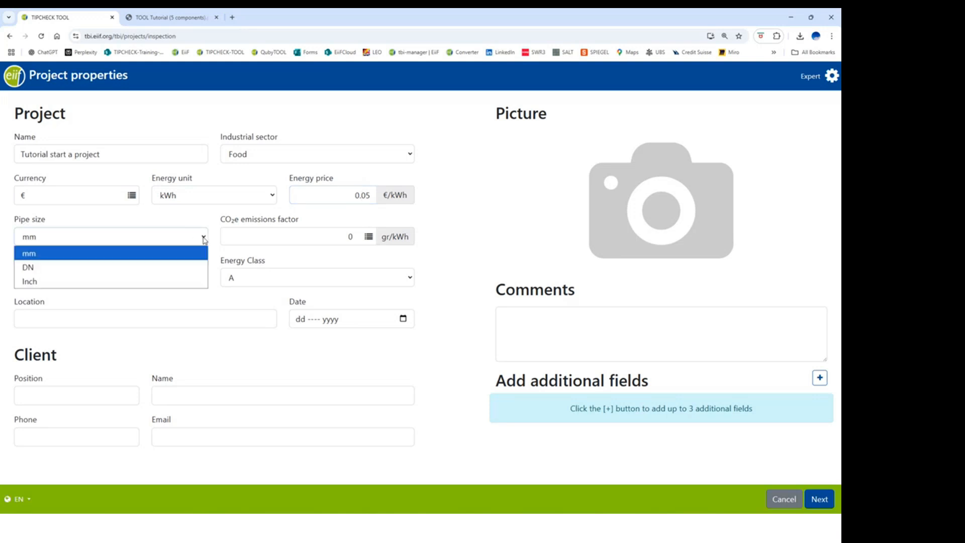
{"action": "left_click", "coordinate": [31, 272]}
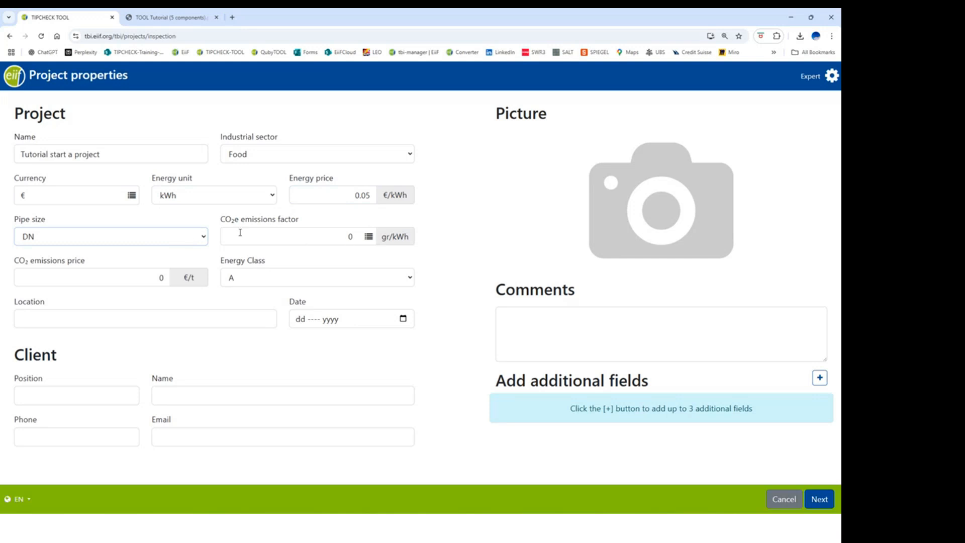
Step: Set the CO2e emissions factor to Natural gas (201 gr/kWh), discarding a trial value of 150
{"action": "left_click", "coordinate": [369, 237]}
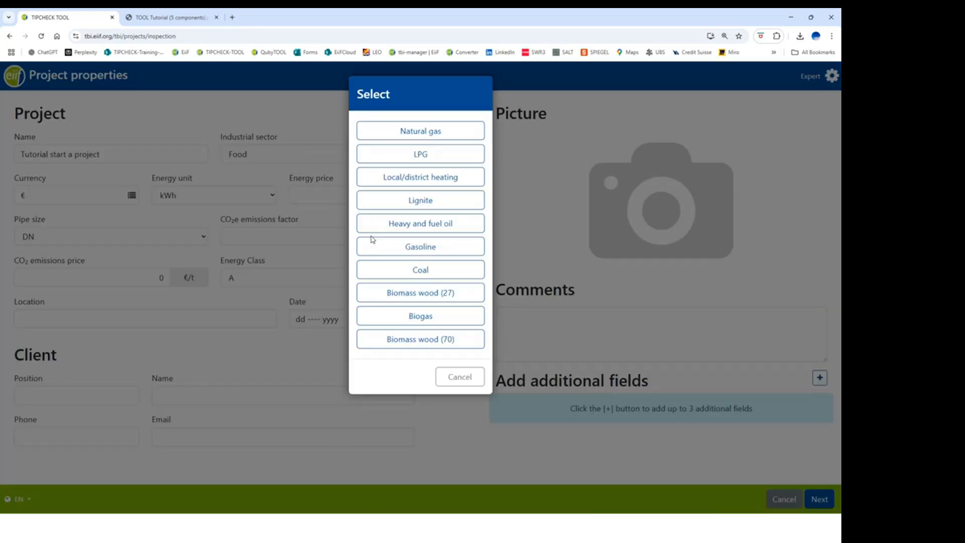
{"action": "left_click", "coordinate": [415, 135]}
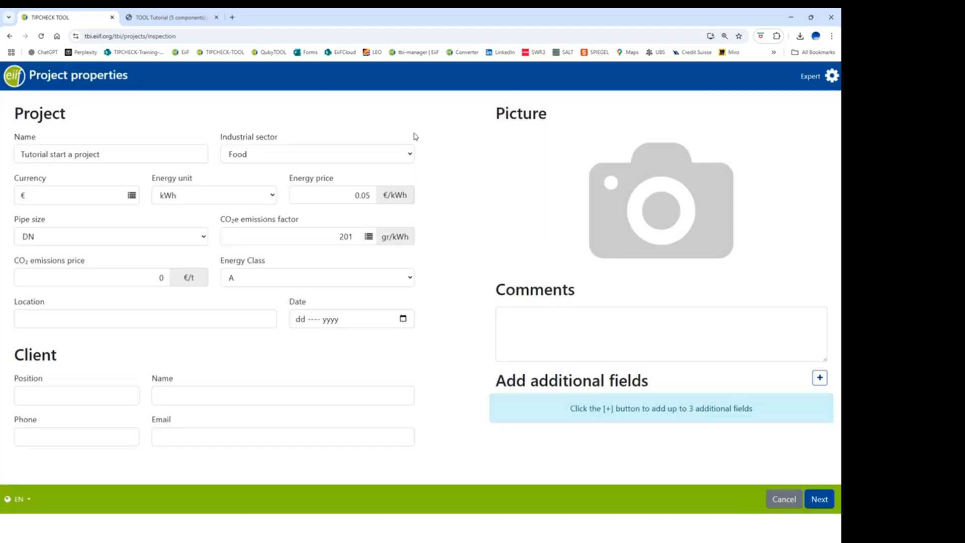
{"action": "double_click", "coordinate": [346, 237]}
{"action": "type", "text": "150"}
{"action": "left_click", "coordinate": [369, 237]}
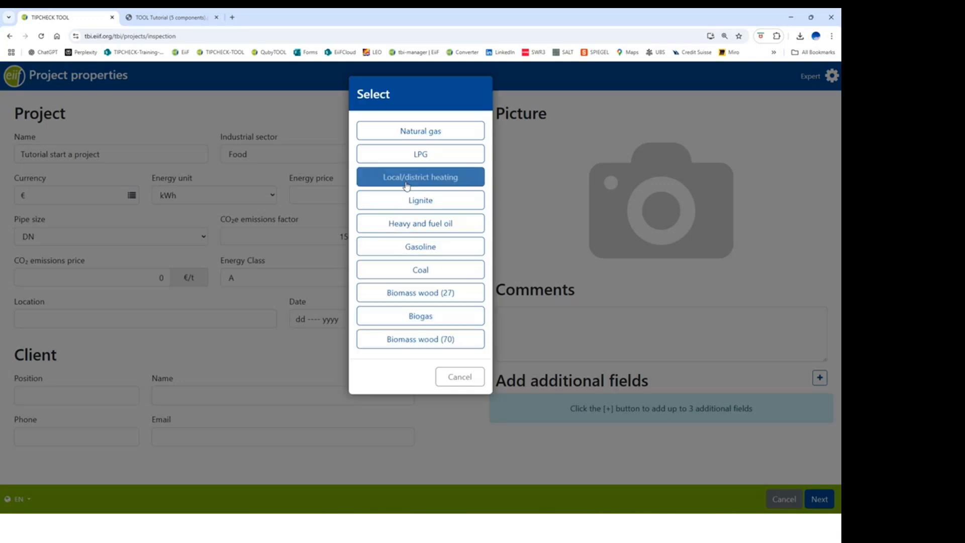
{"action": "left_click", "coordinate": [411, 133]}
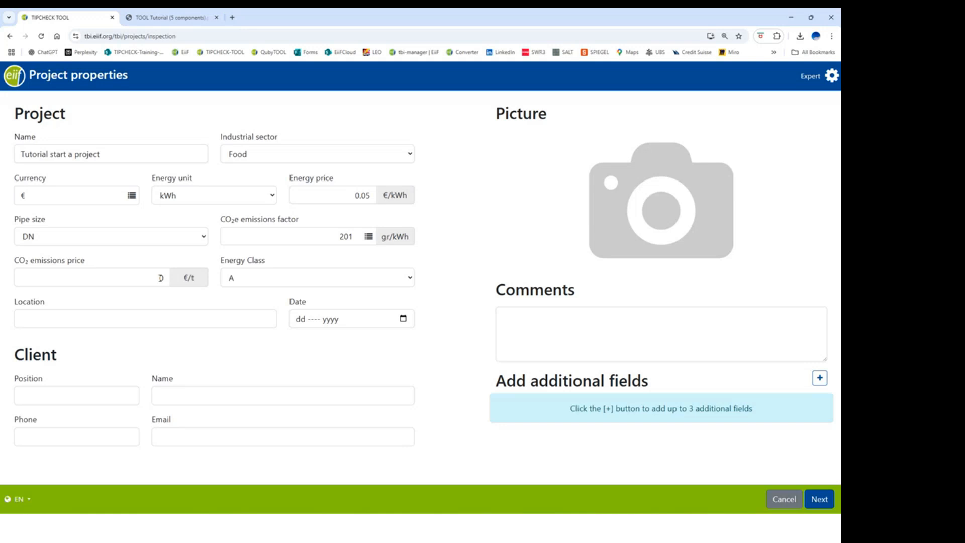
{"action": "left_click", "coordinate": [161, 277]}
Step: Set CO2 price 70 €/t, energy class C, location Gland and date 17 Jul 2025
{"action": "type", "text": "70"}
{"action": "left_click", "coordinate": [412, 281]}
{"action": "left_click", "coordinate": [227, 322]}
{"action": "left_click", "coordinate": [227, 322]}
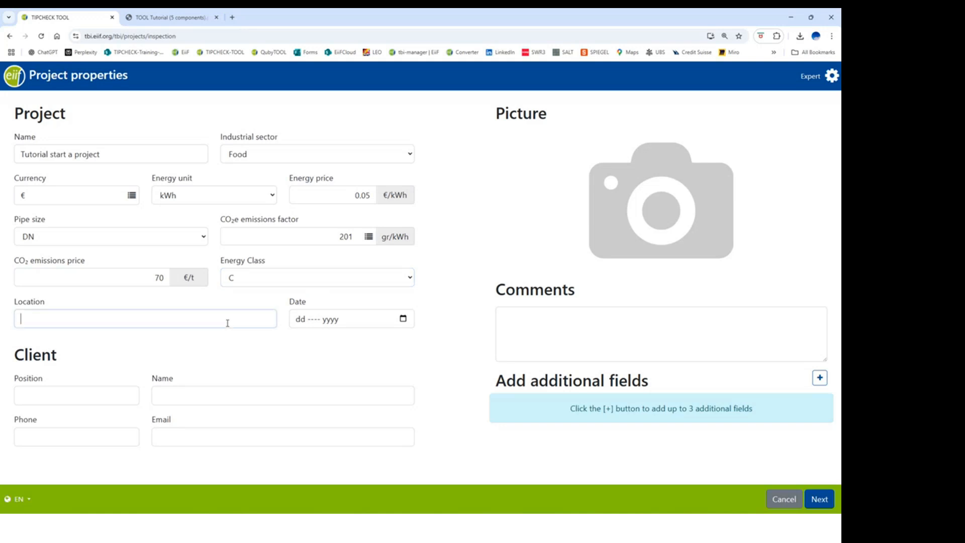
{"action": "type", "text": "Gland"}
{"action": "left_click", "coordinate": [402, 319]}
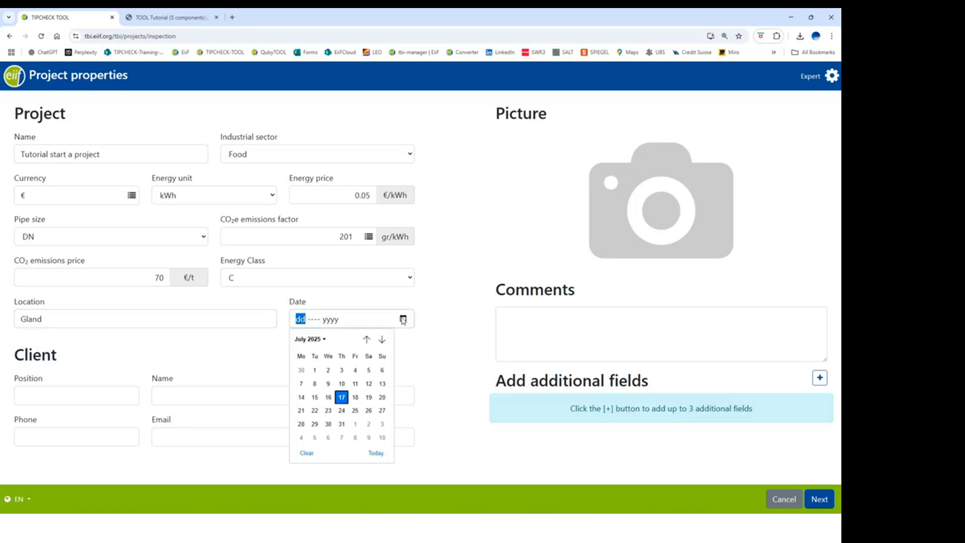
{"action": "left_click", "coordinate": [342, 398]}
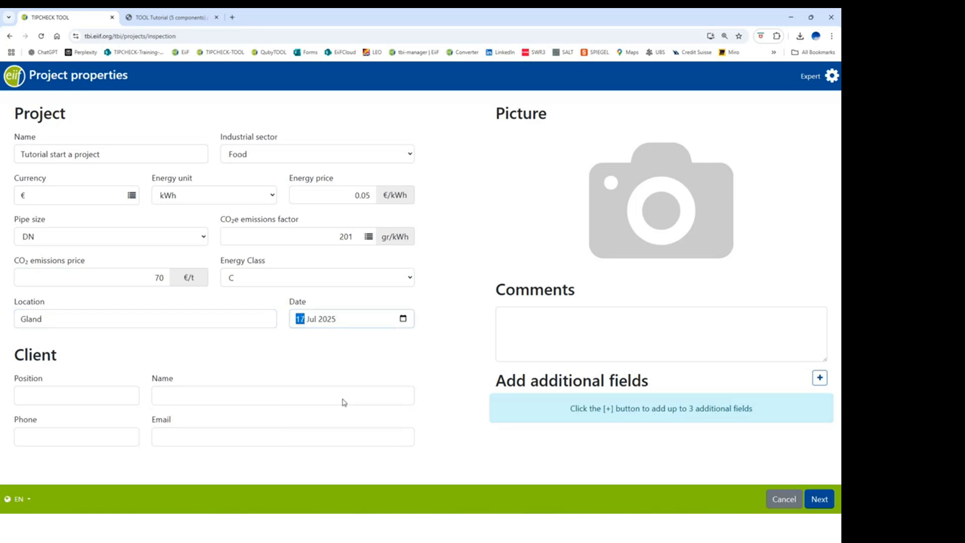
Step: Enter the client's position as Technical Director, plus the client's name, phone number and e-mail address
{"action": "left_click", "coordinate": [35, 393]}
{"action": "type", "text": "Technical Director"}
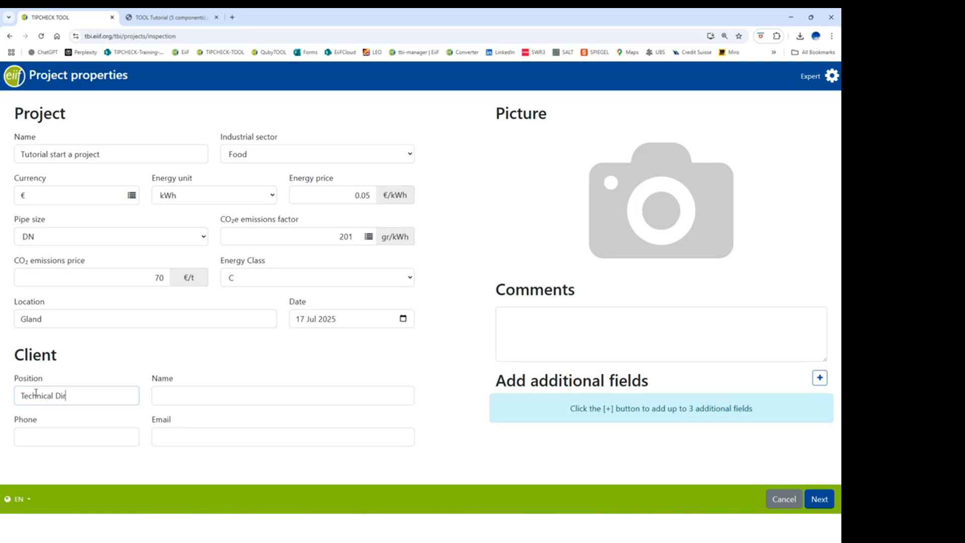
{"action": "key", "text": "Tab"}
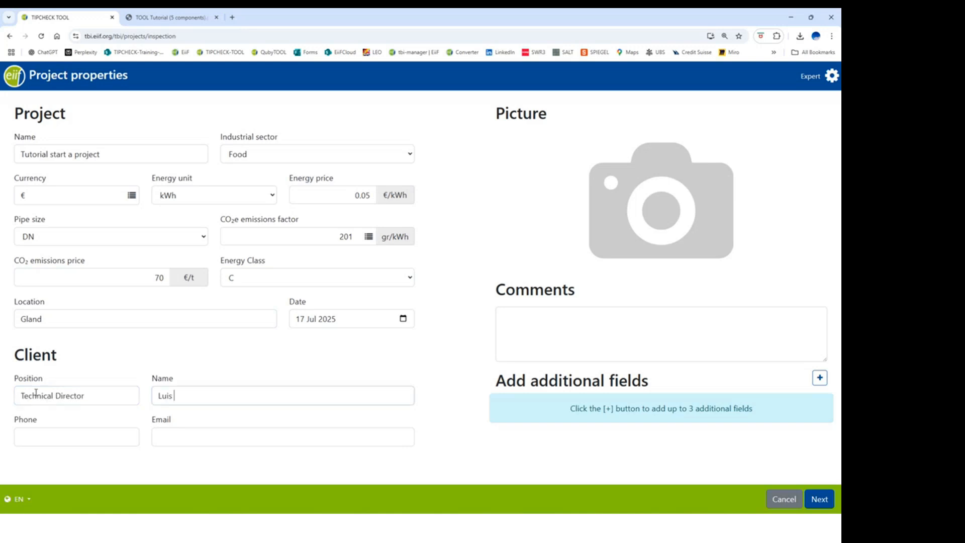
{"action": "key", "text": "Tab"}
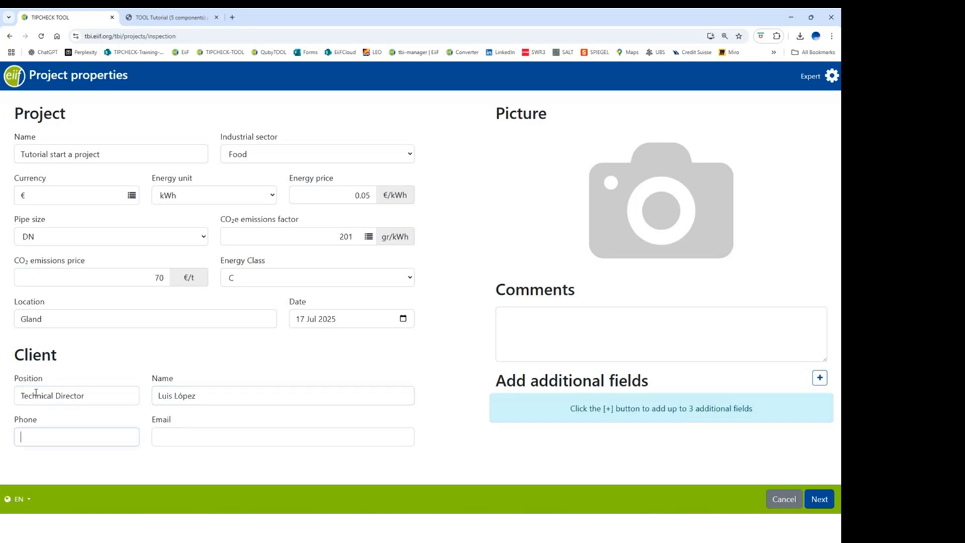
{"action": "left_click", "coordinate": [229, 436]}
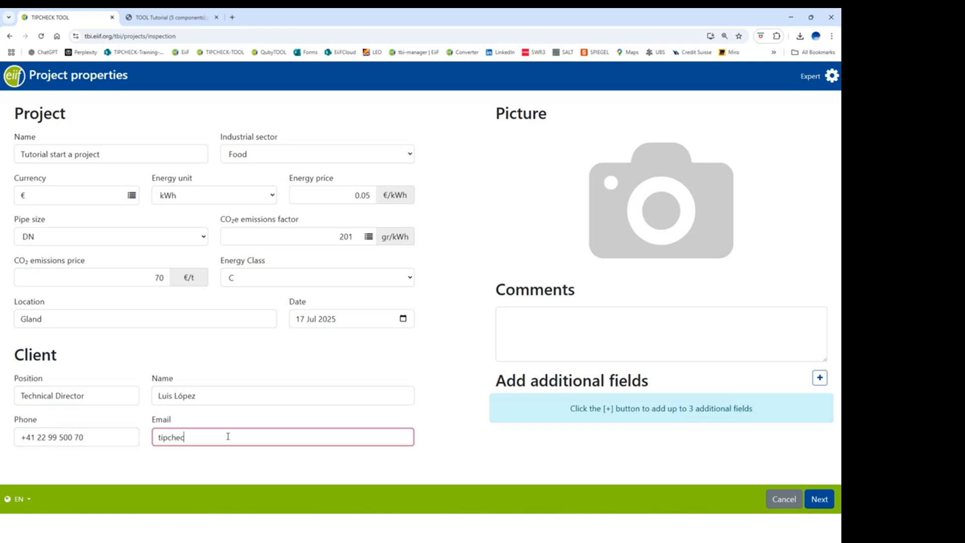
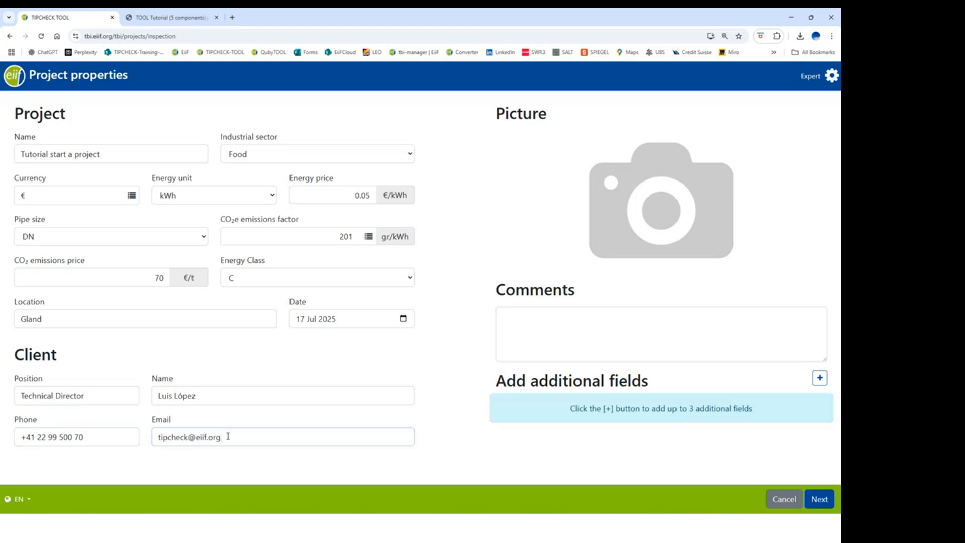
{"action": "left_click", "coordinate": [254, 453]}
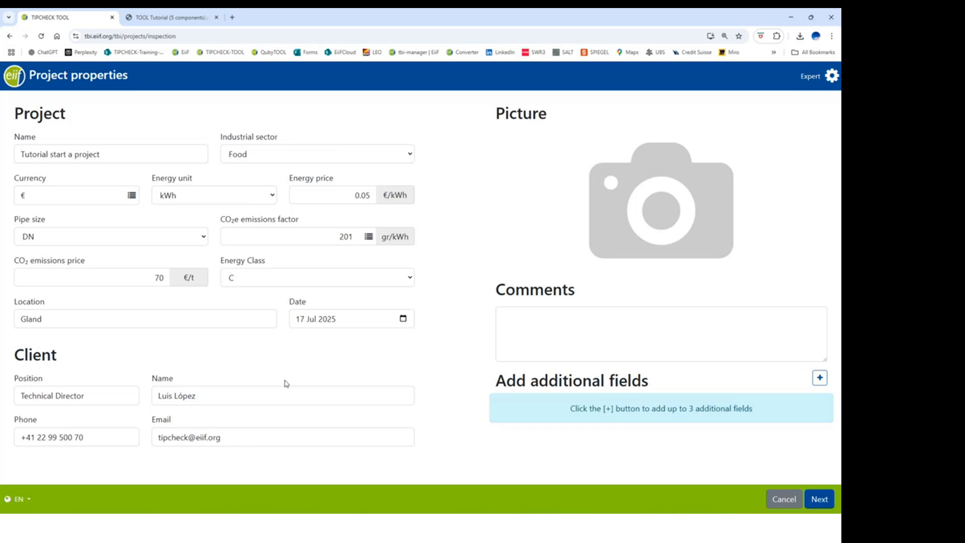
Step: Attach Project-Image.jpg from the computer as the project picture
{"action": "left_click", "coordinate": [660, 215]}
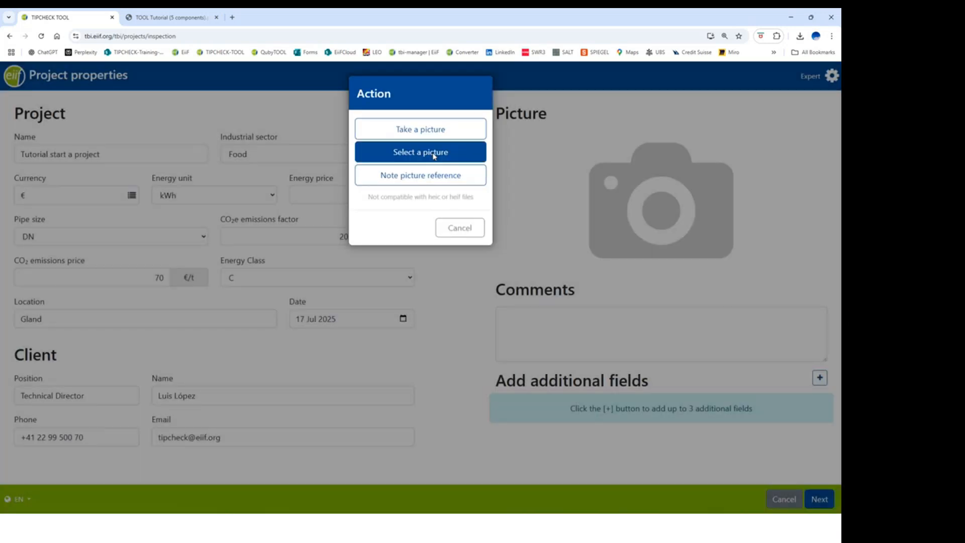
{"action": "left_click", "coordinate": [434, 157]}
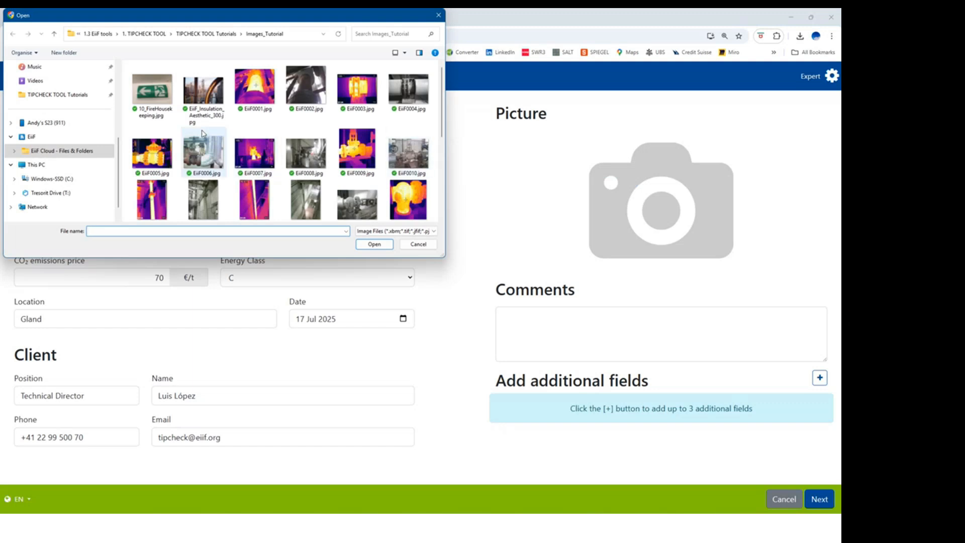
{"action": "scroll", "coordinate": [202, 133], "scroll_direction": "down", "scroll_amount": 2}
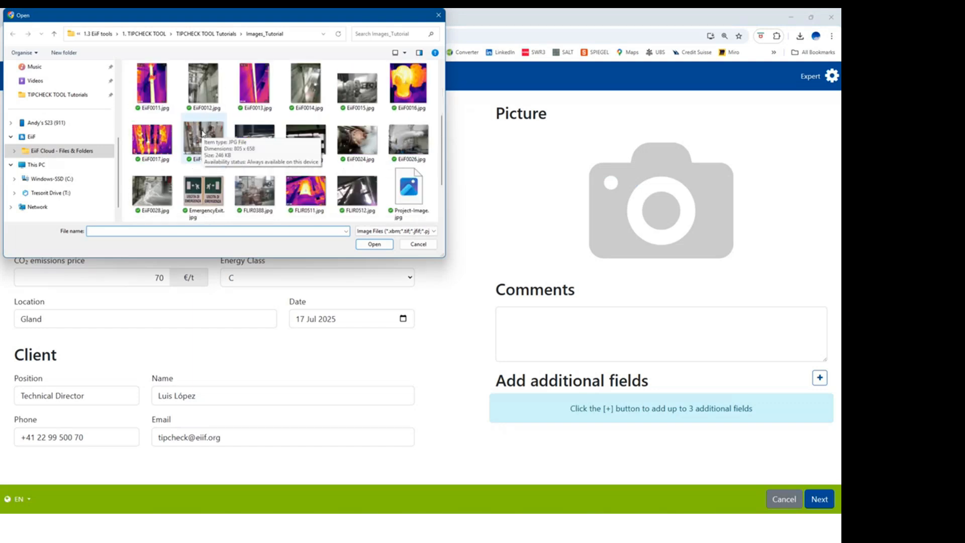
{"action": "scroll", "coordinate": [202, 133], "scroll_direction": "down", "scroll_amount": 1}
{"action": "double_click", "coordinate": [416, 141]}
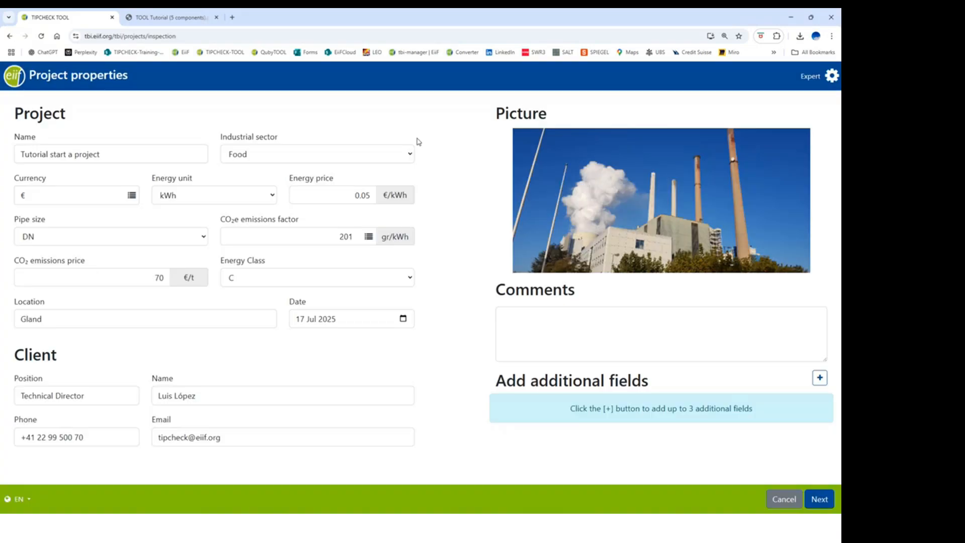
{"action": "left_click", "coordinate": [521, 315]}
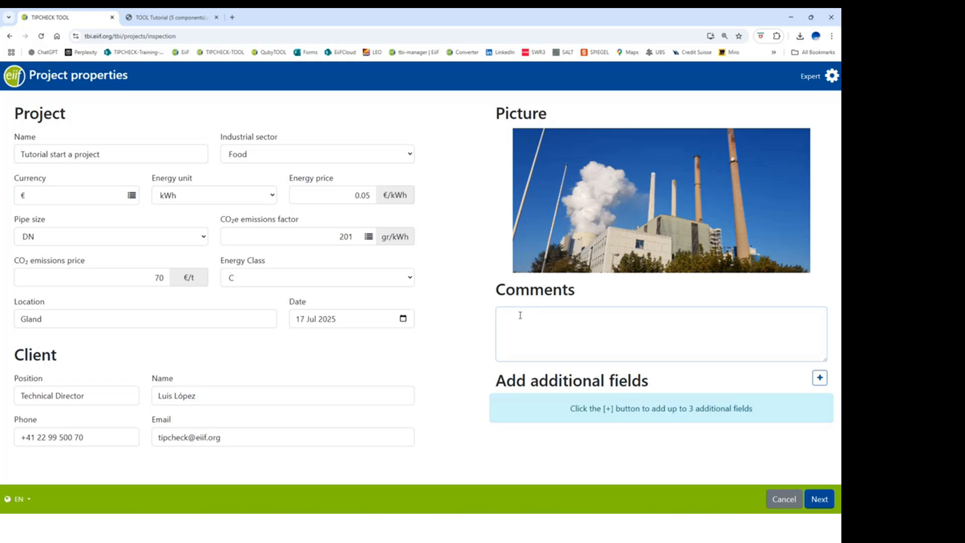
Step: Type the comment 'This is a project for the TOOL Tutorial'
{"action": "type", "text": "This is a project for the TOO"}
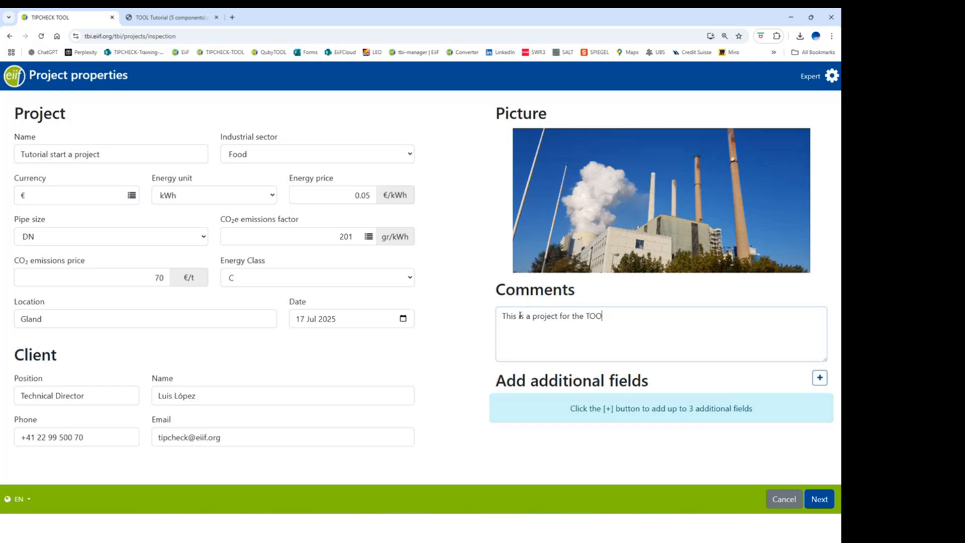
{"action": "type", "text": "L Tutorial"}
Step: Add three extra fields named Material, Space available and Accessibility
{"action": "left_click", "coordinate": [819, 378]}
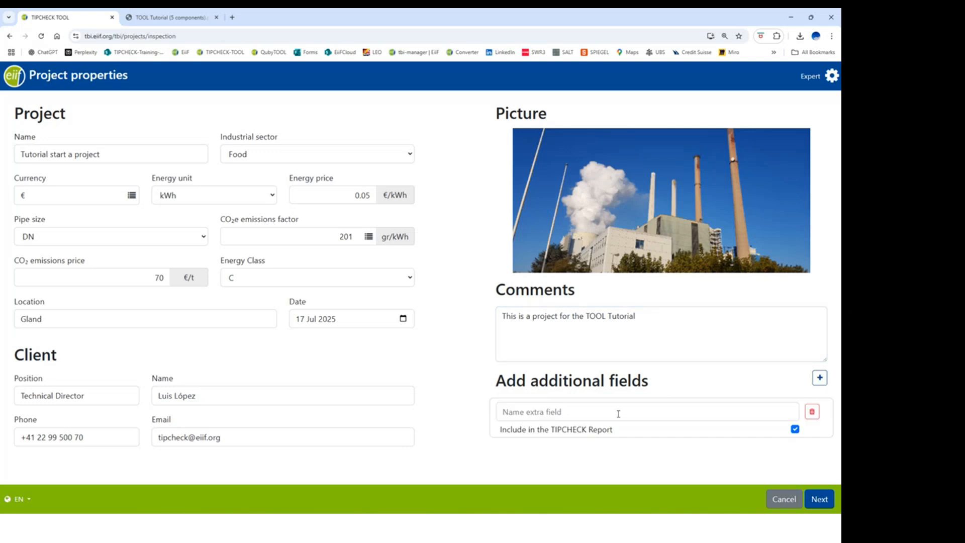
{"action": "left_click", "coordinate": [563, 413]}
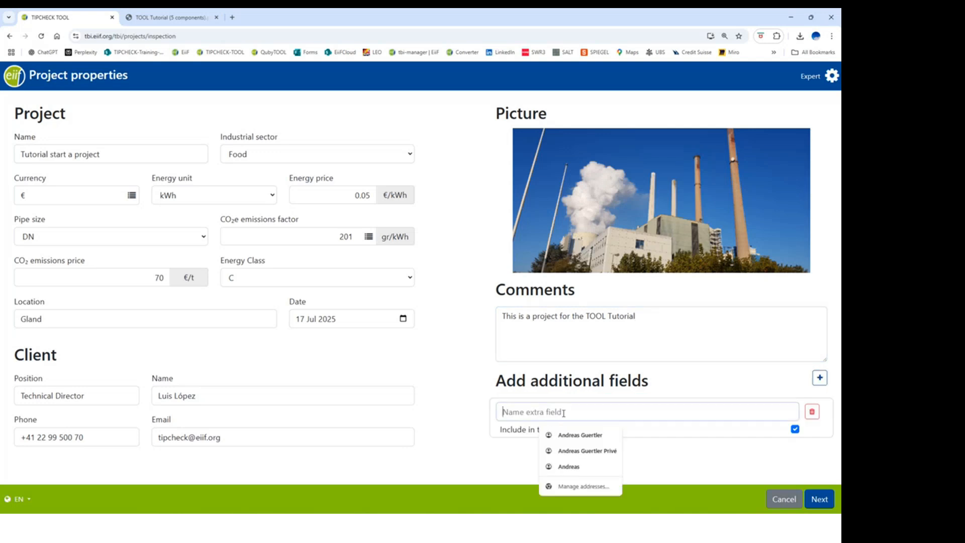
{"action": "type", "text": "Material"}
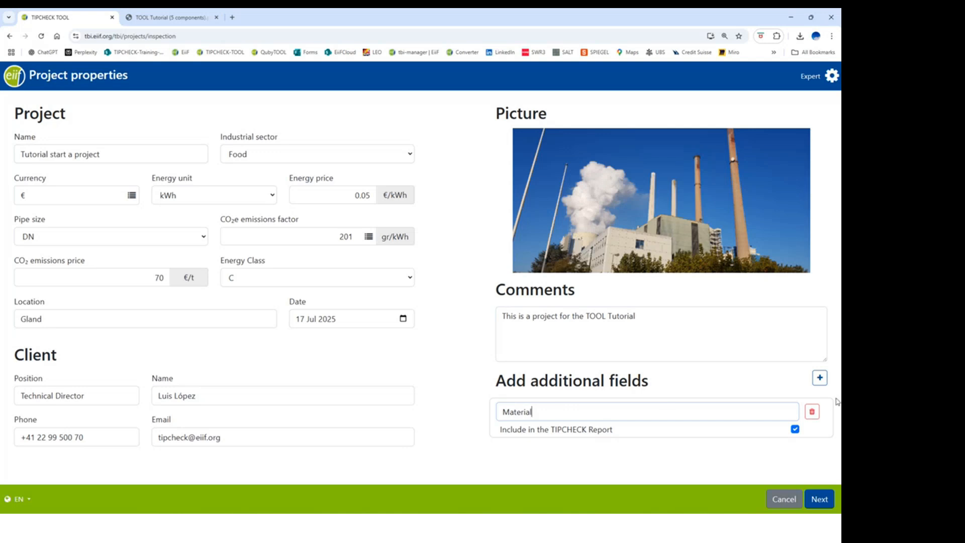
{"action": "left_click", "coordinate": [819, 378]}
{"action": "left_click", "coordinate": [502, 459]}
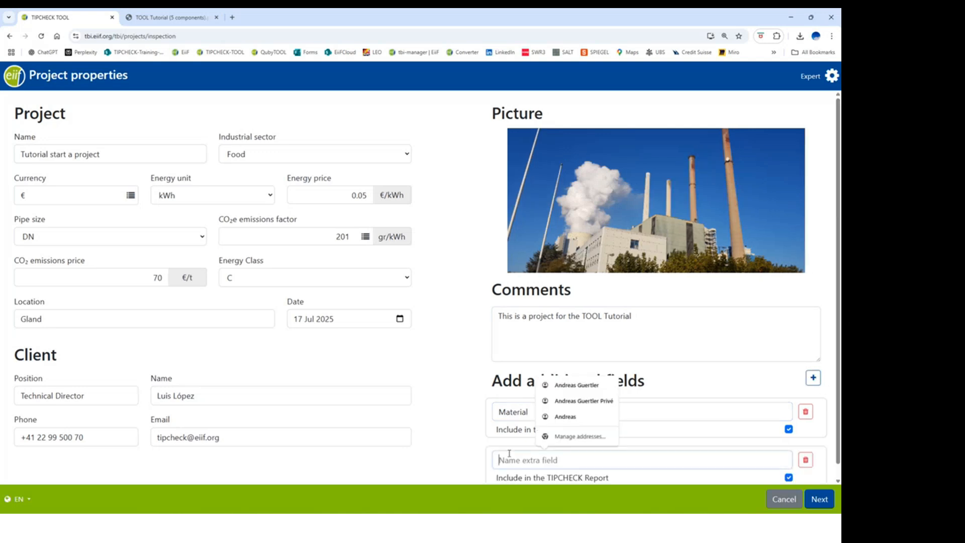
{"action": "type", "text": "Space available"}
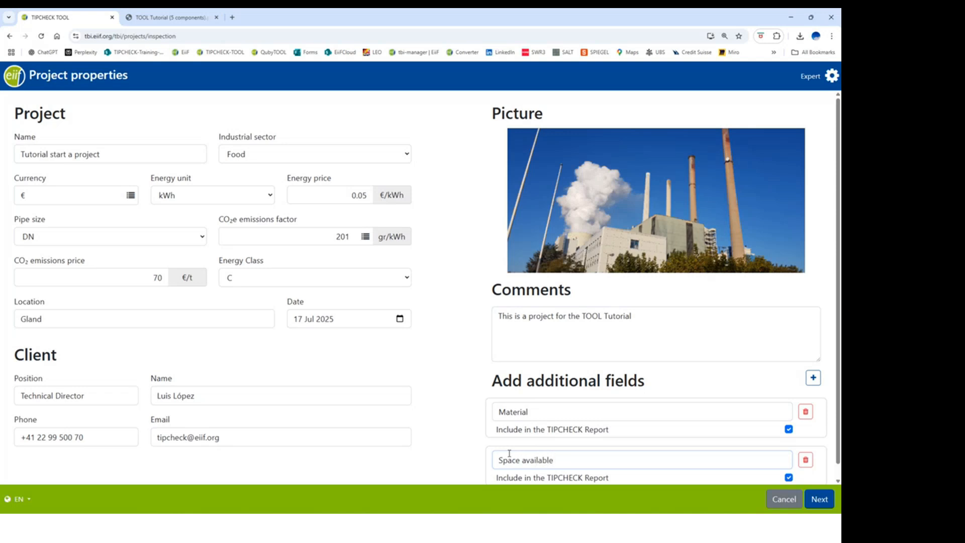
{"action": "scroll", "coordinate": [608, 455], "scroll_direction": "down", "scroll_amount": 1}
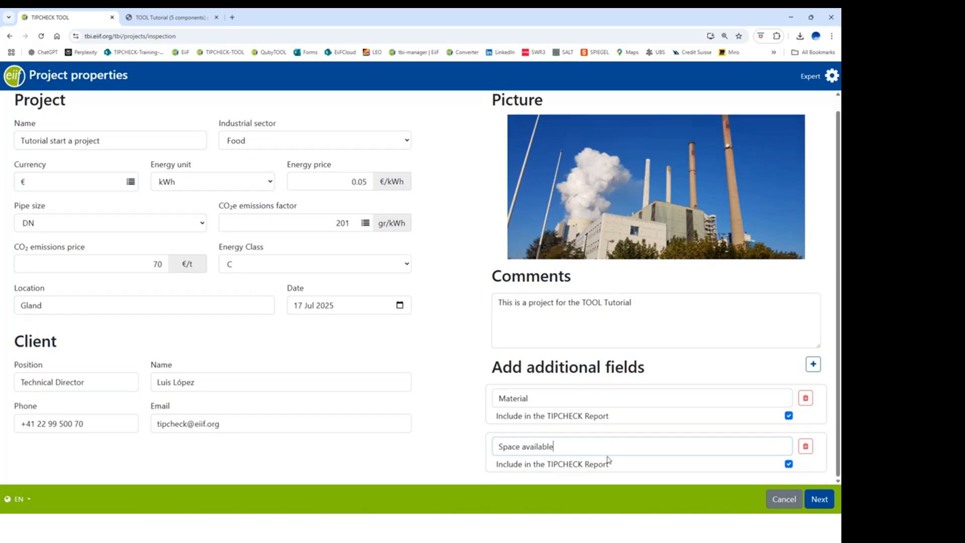
{"action": "left_click", "coordinate": [814, 364]}
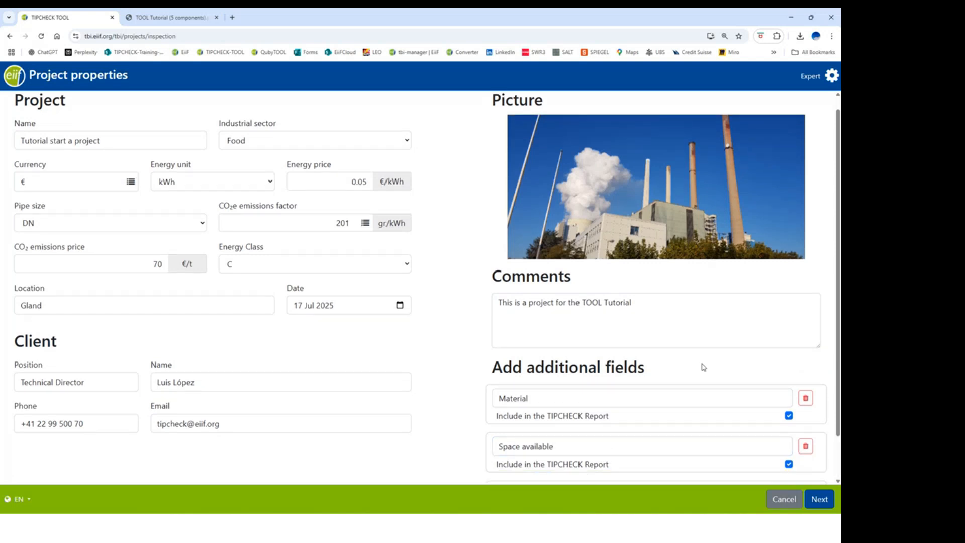
{"action": "scroll", "coordinate": [704, 367], "scroll_direction": "down", "scroll_amount": 1}
{"action": "left_click", "coordinate": [535, 446]}
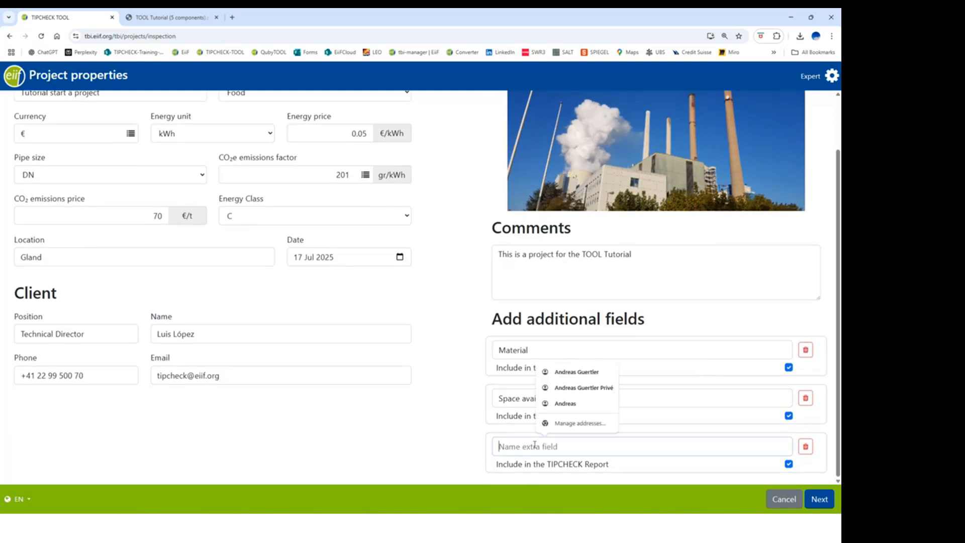
{"action": "type", "text": "Accessibility"}
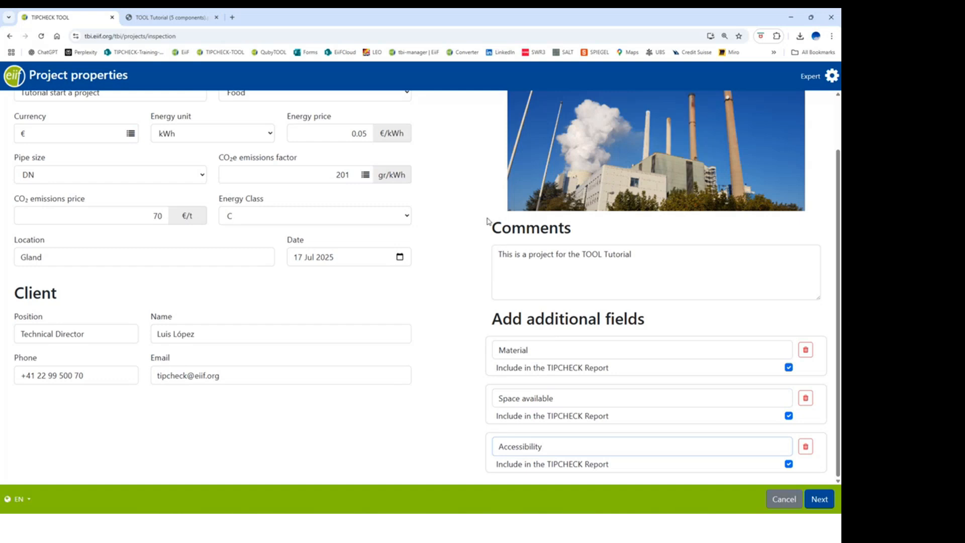
Step: Move on to reporting and open a new Uninsulated component Pipe form
{"action": "left_click", "coordinate": [820, 500]}
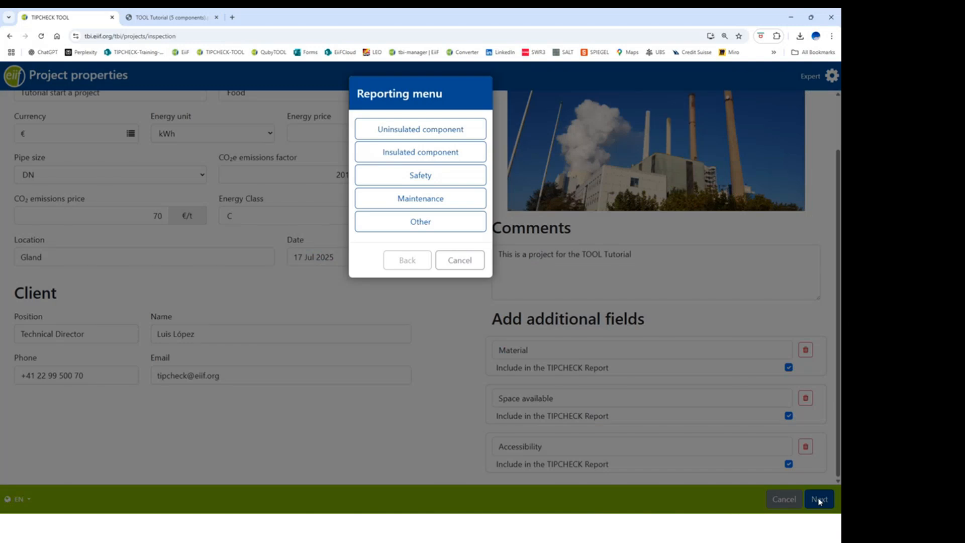
{"action": "left_click", "coordinate": [446, 130]}
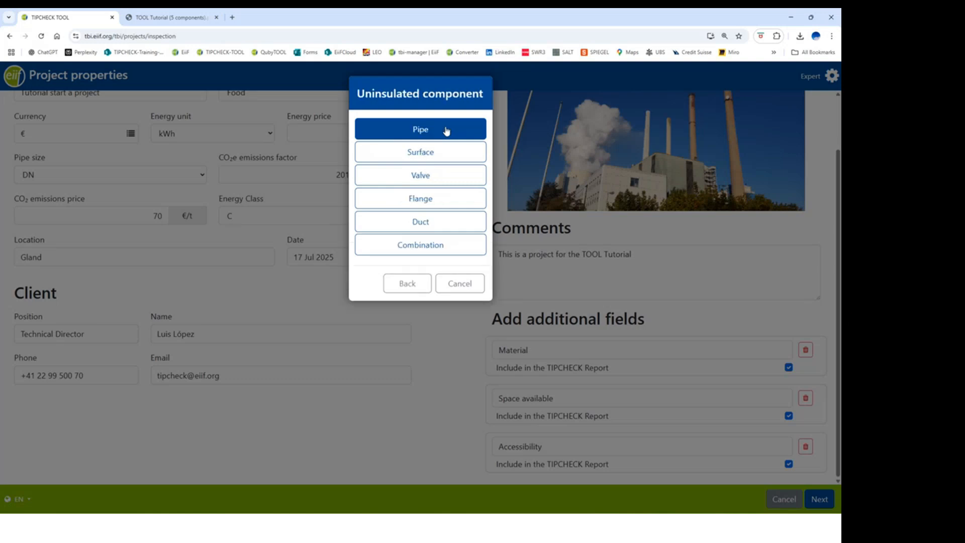
{"action": "left_click", "coordinate": [447, 131]}
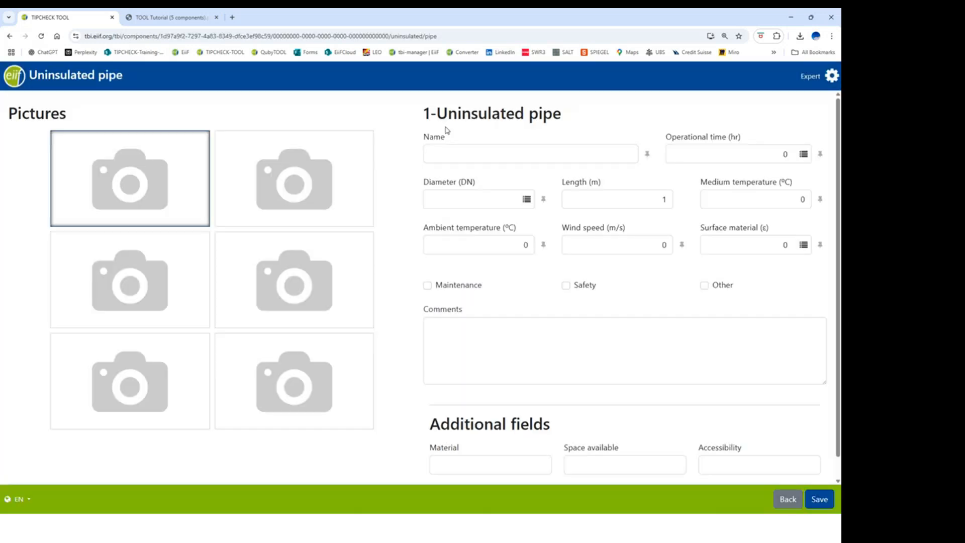
{"action": "scroll", "coordinate": [428, 187], "scroll_direction": "down", "scroll_amount": 1}
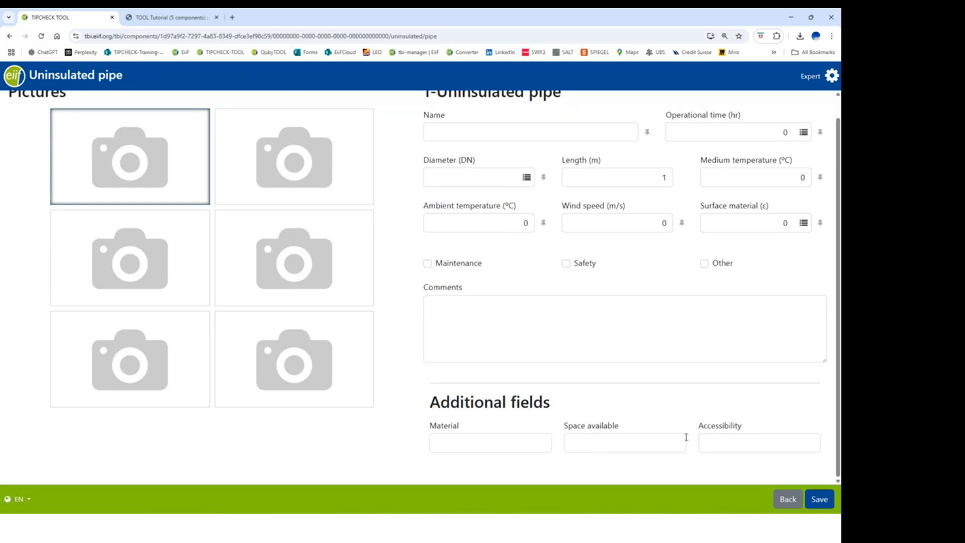
{"action": "scroll", "coordinate": [539, 355], "scroll_direction": "up", "scroll_amount": 1}
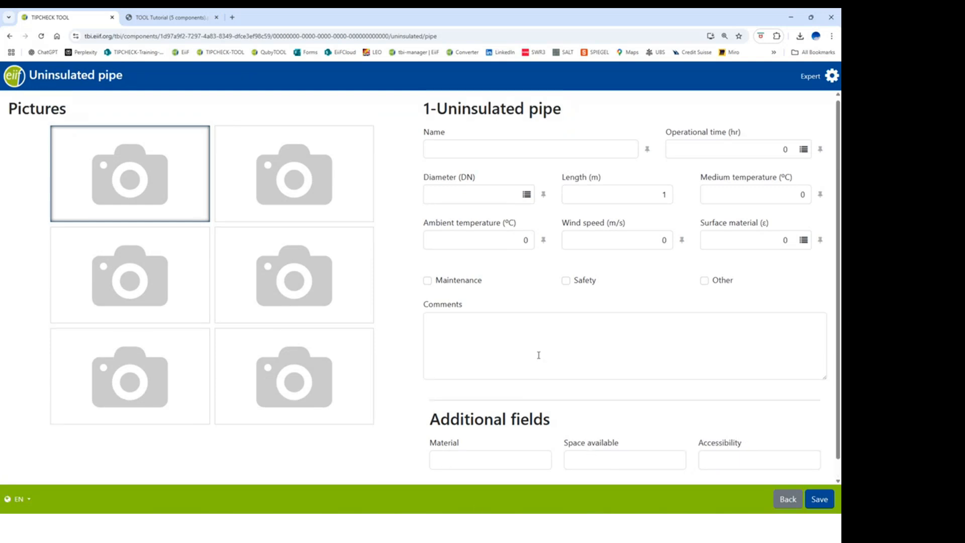